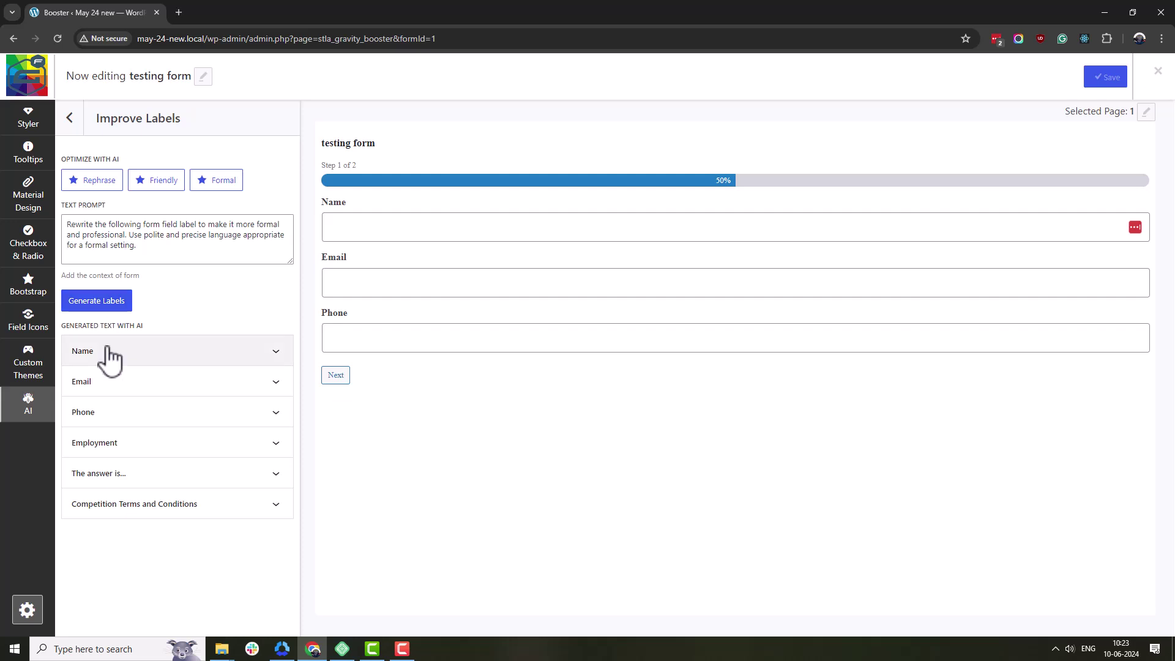
scroll(111, 354, "down", 1)
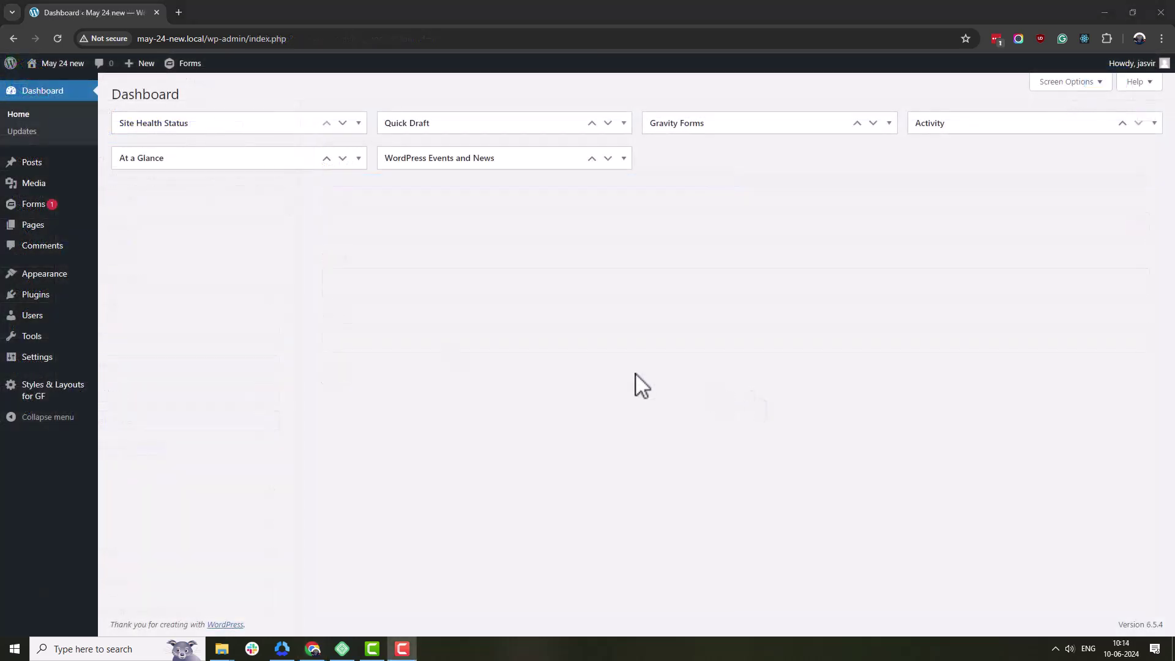
Install the AI add-on plugin from the uploaded file styles-layouts-gf-ai.zip and activate it
mouse_move(58, 301)
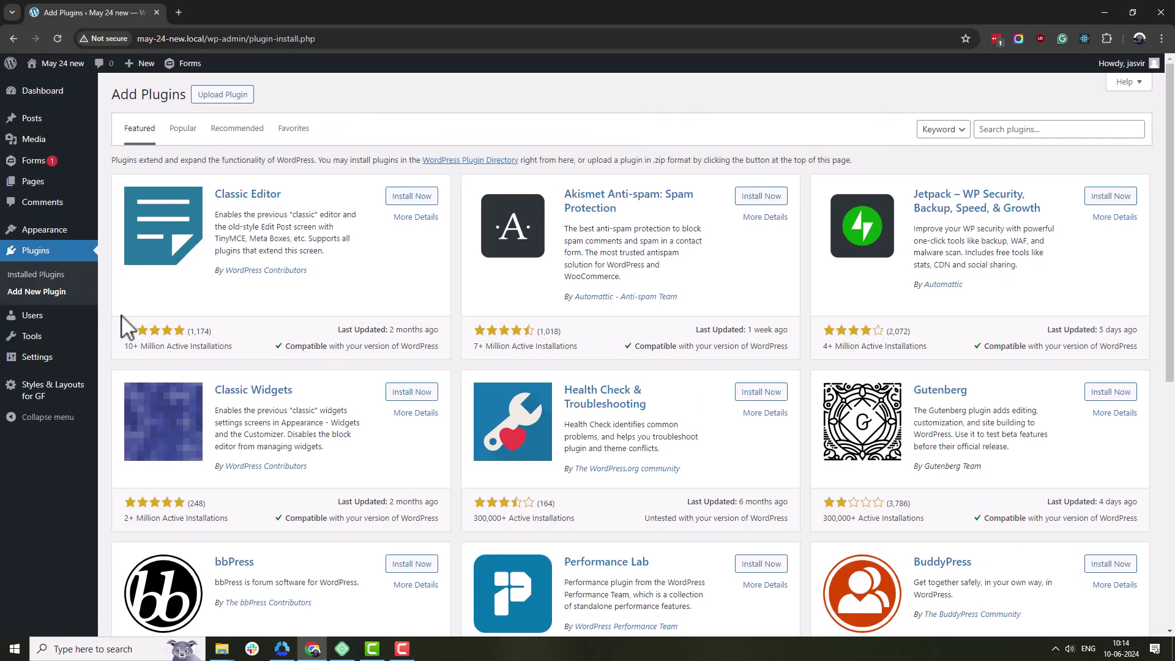
left_click(227, 97)
left_click(541, 207)
left_click(270, 241)
left_click(705, 446)
left_click(713, 208)
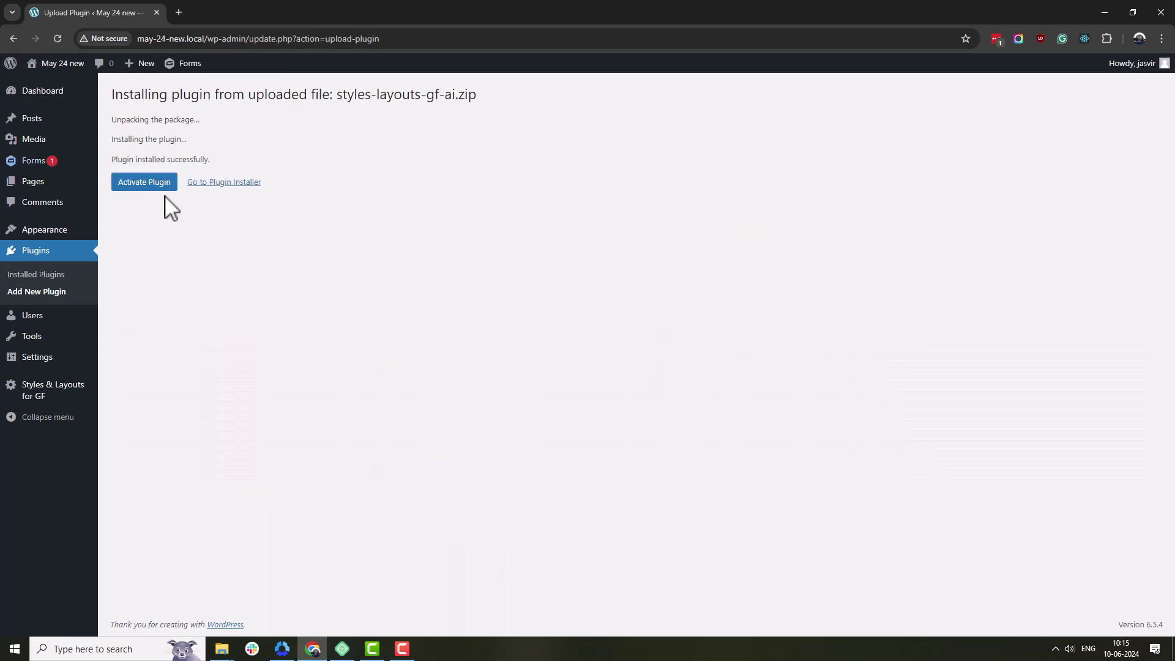
left_click(154, 184)
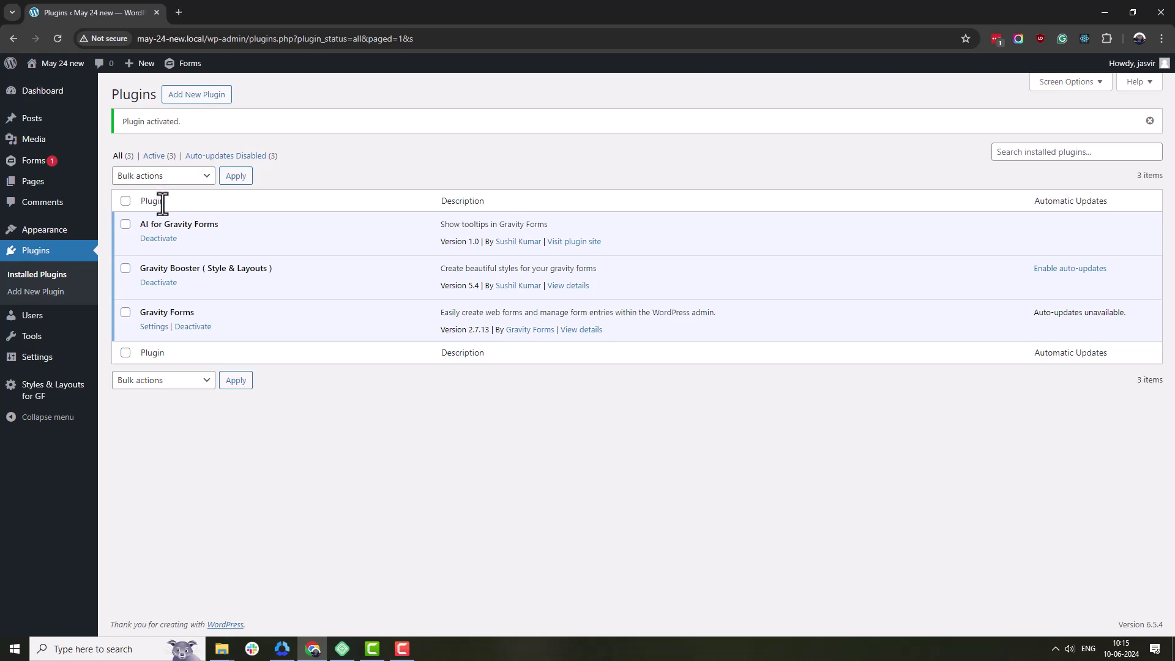
Go to openai.com in a new browser tab, enter the API platform and show its API keys page
left_click(179, 11)
type("openai.com")
key("Return")
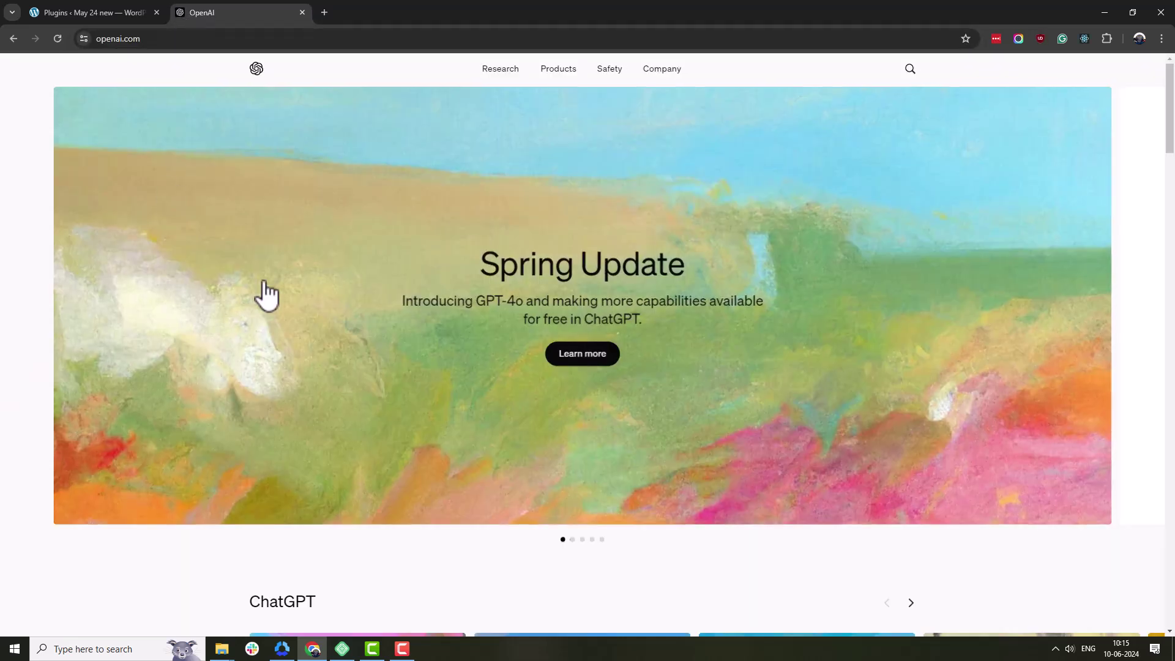
left_click(554, 73)
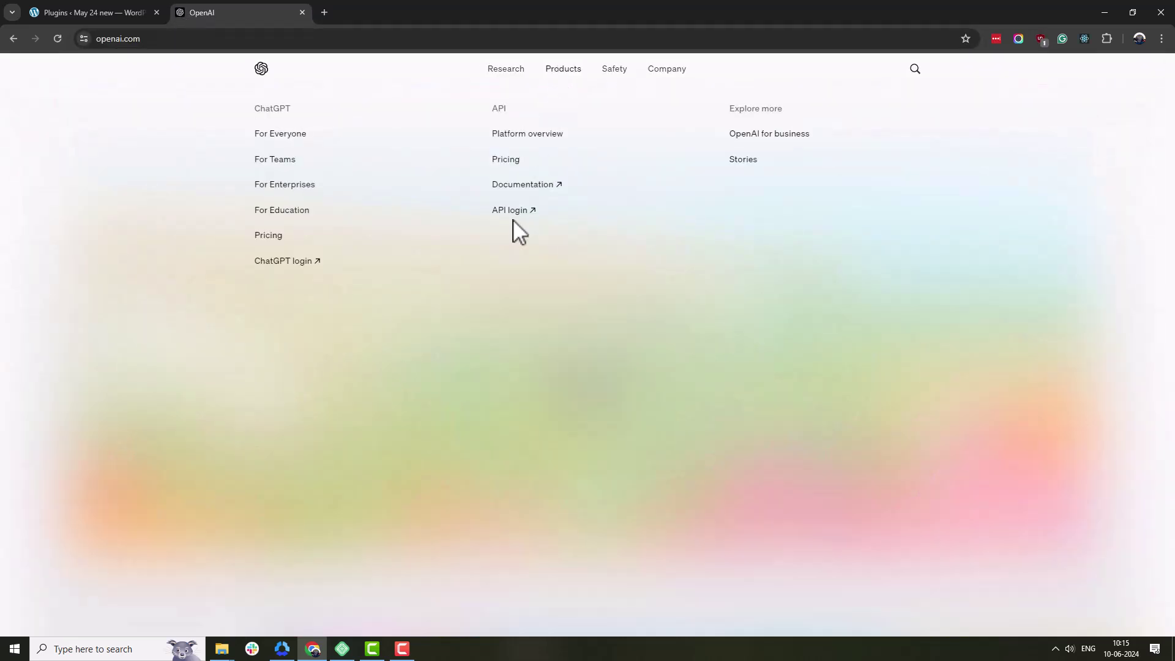
left_click(514, 210)
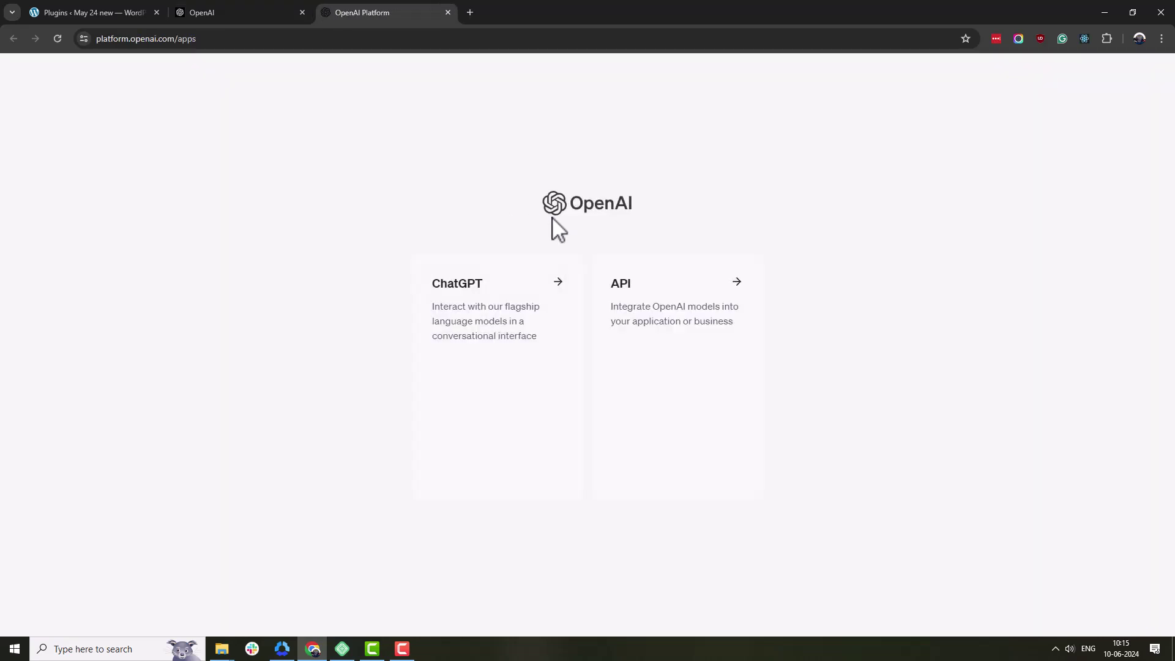
left_click(638, 318)
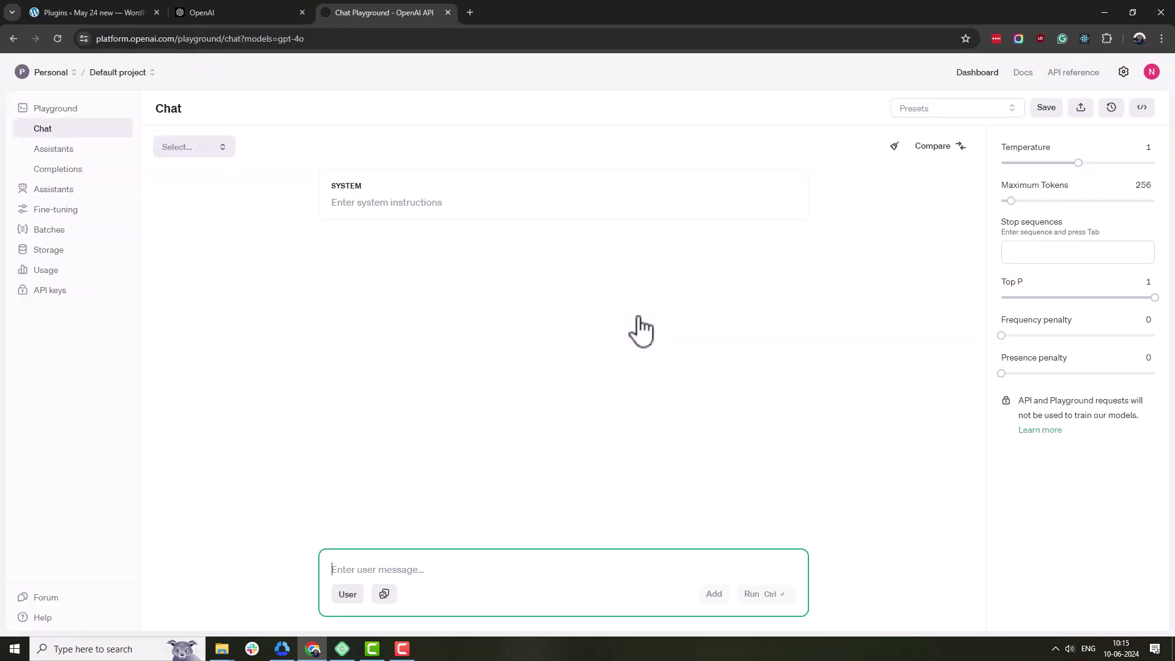
left_click(49, 292)
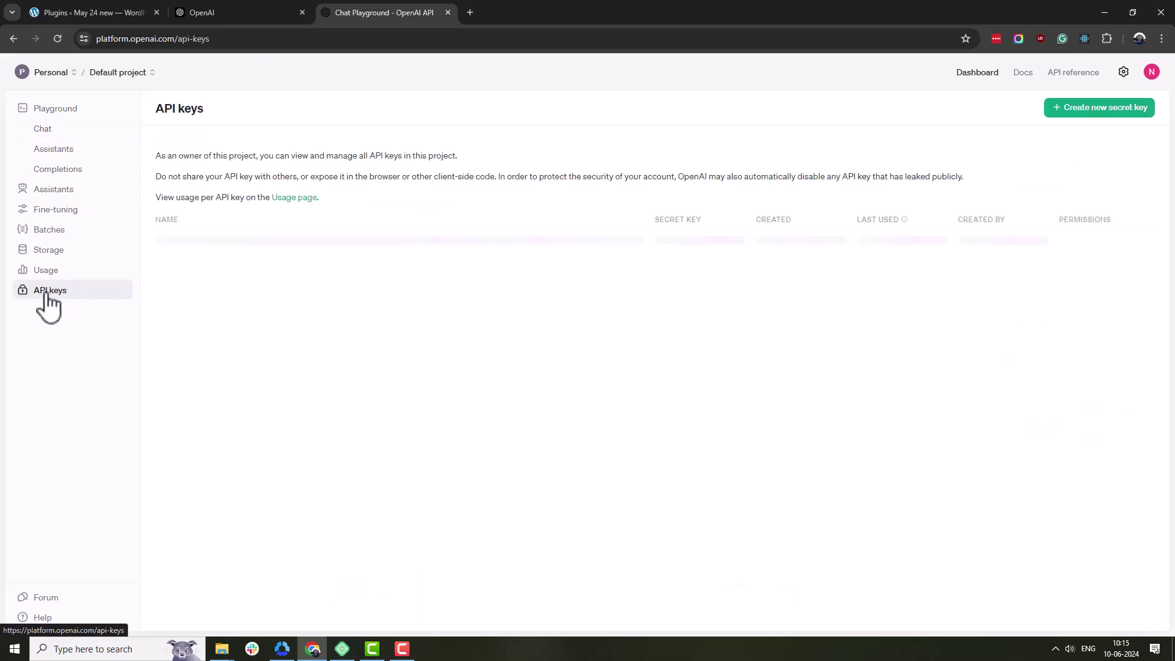
Create a new secret key named "test" for the Default project with All permissions and copy it
left_click(666, 360)
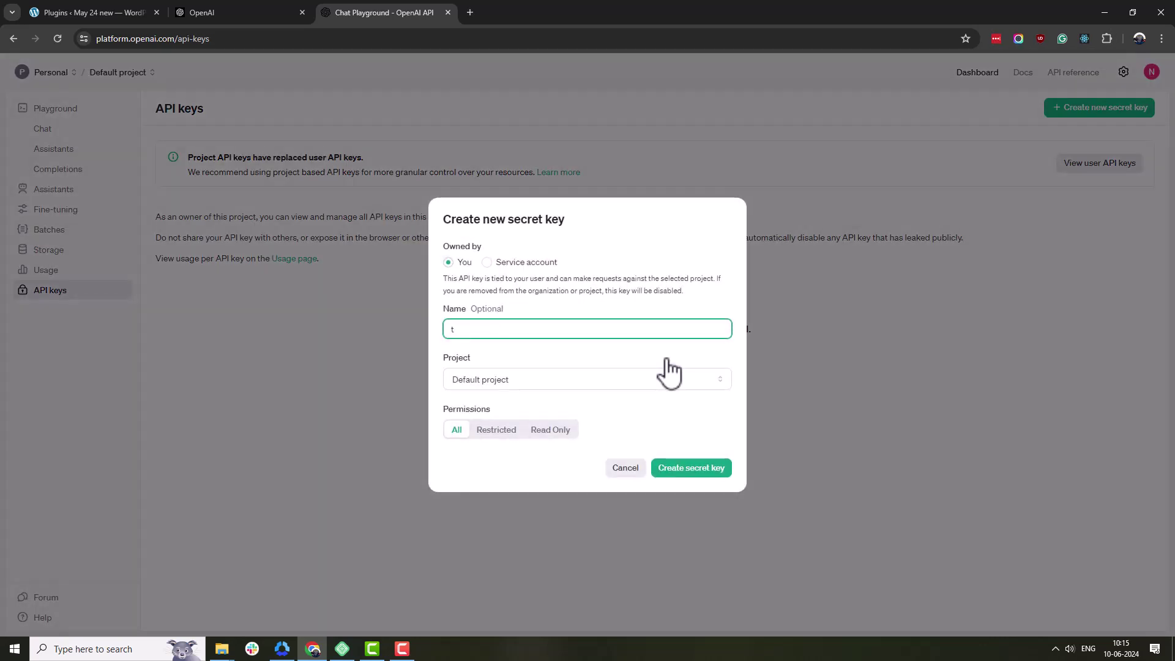
left_click(687, 477)
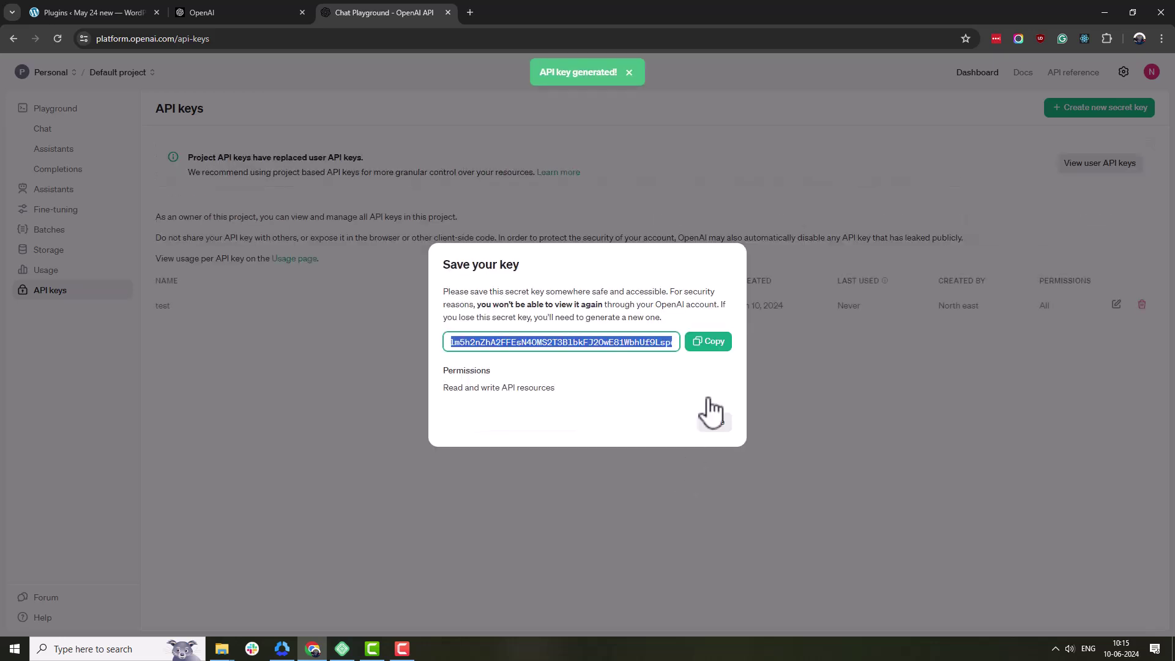
left_click(710, 343)
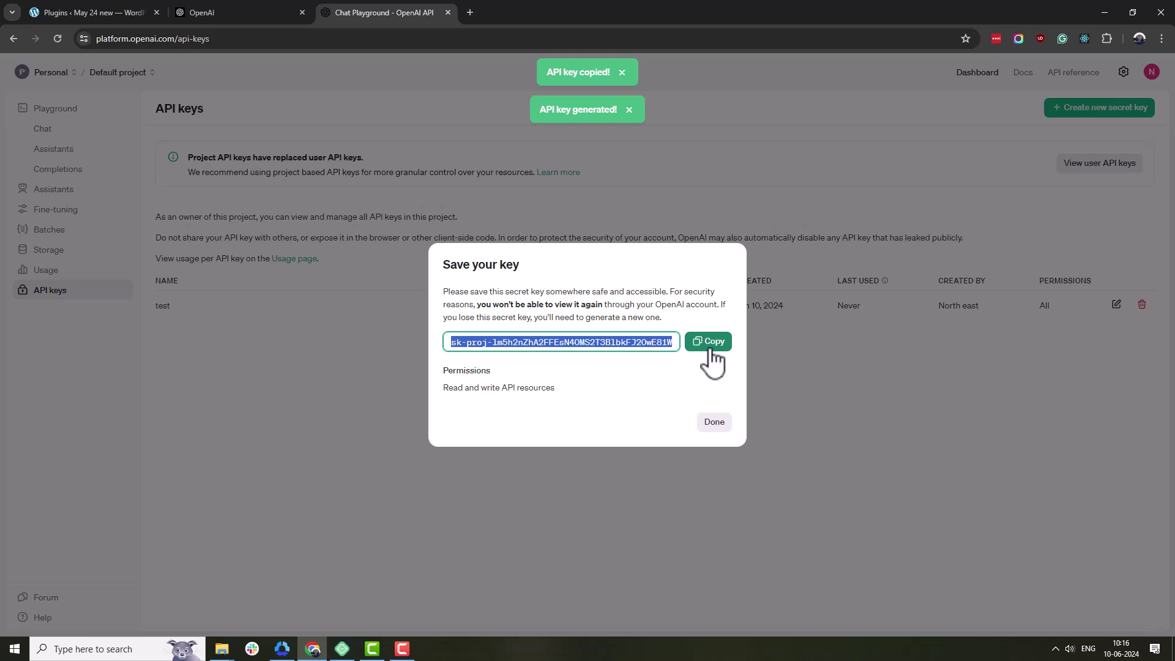
Return to WordPress, paste the OpenAI API key into Booster's AI settings and save them
left_click(104, 5)
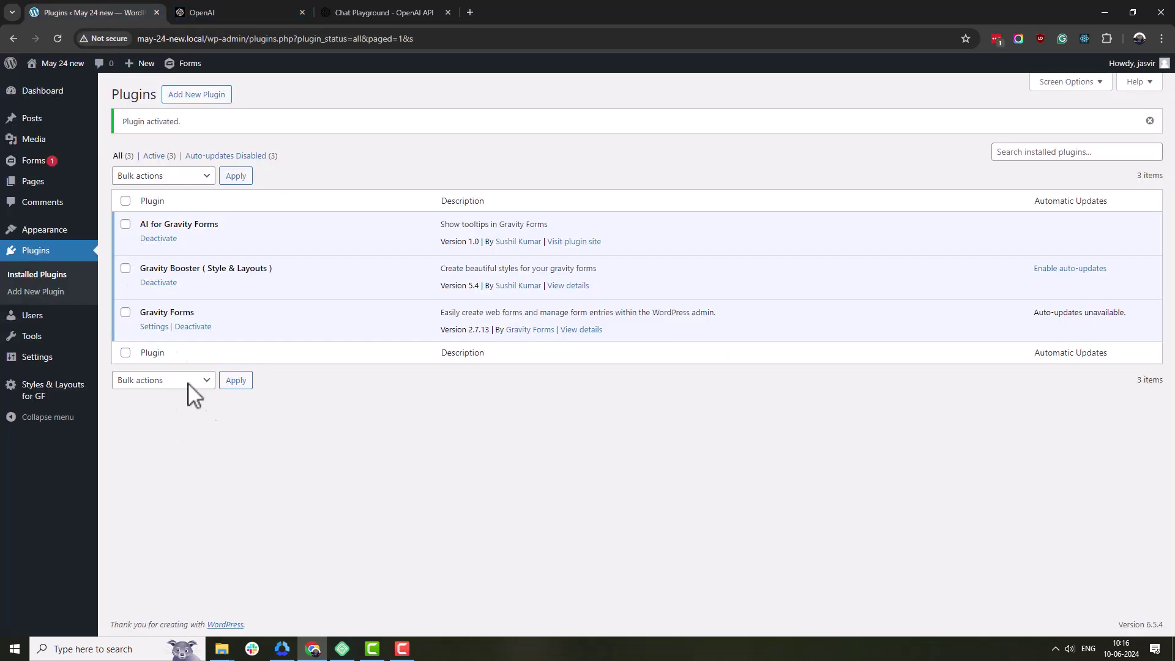
mouse_move(31, 164)
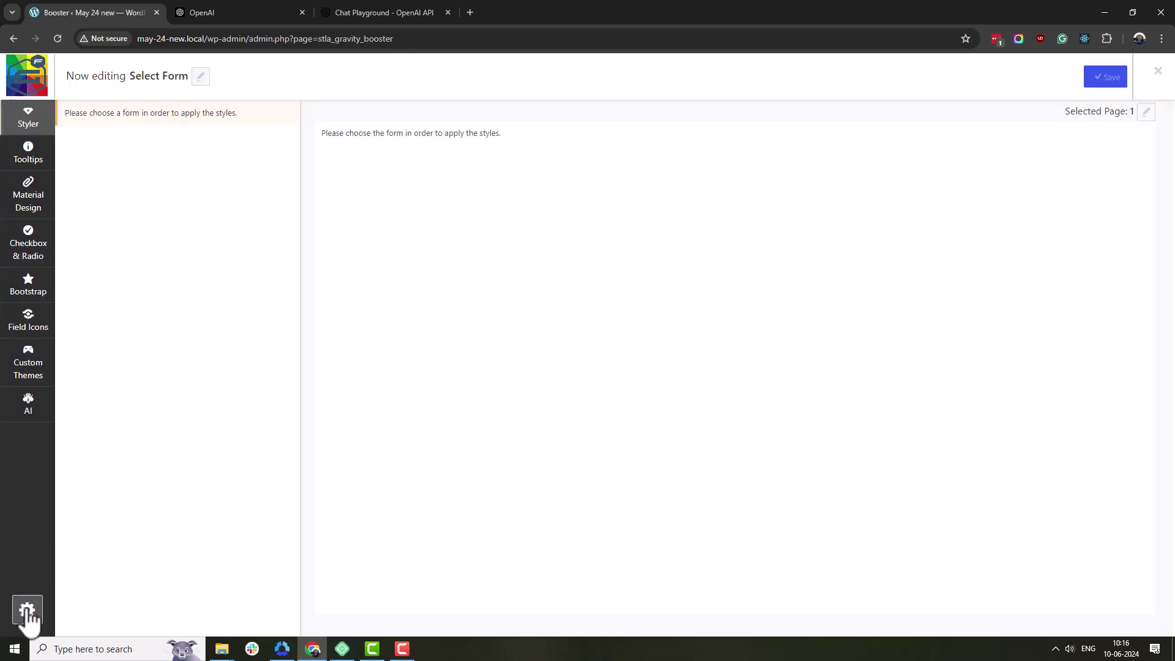
left_click(27, 612)
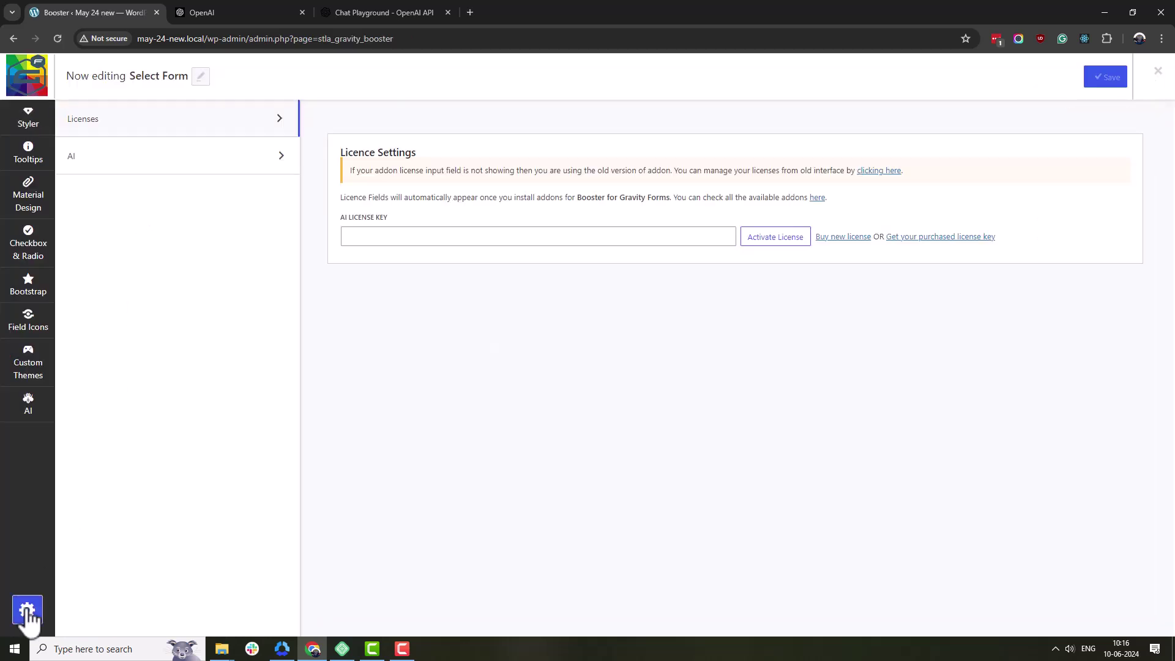
left_click(132, 177)
left_click(354, 191)
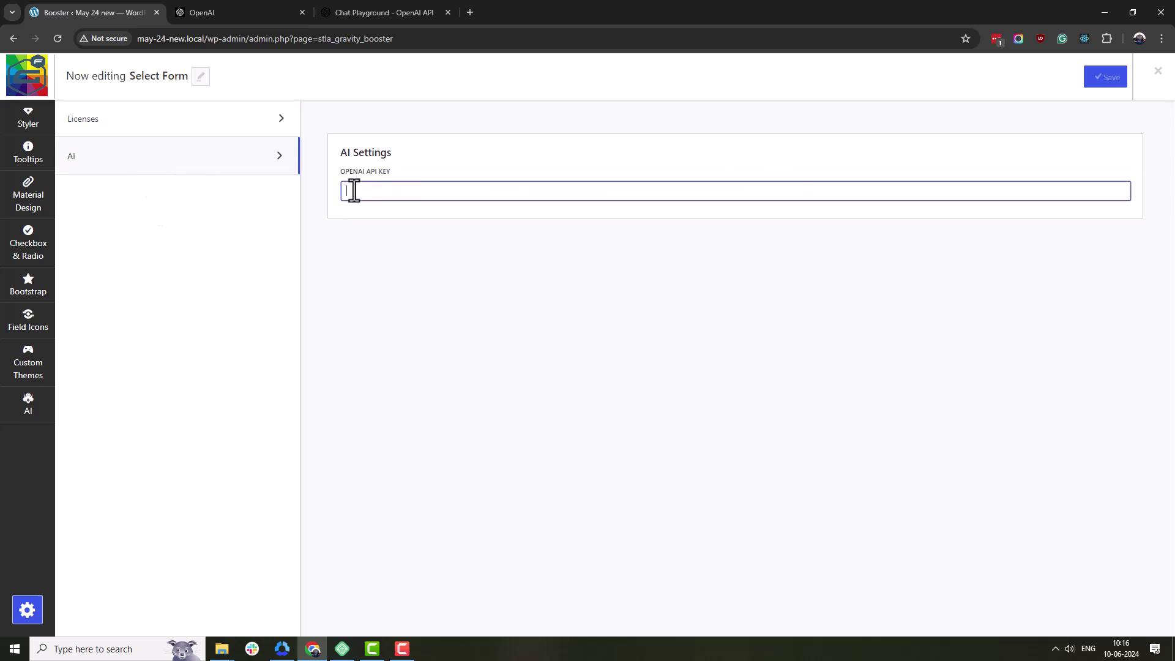
right_click(354, 191)
left_click(417, 315)
left_click(1108, 78)
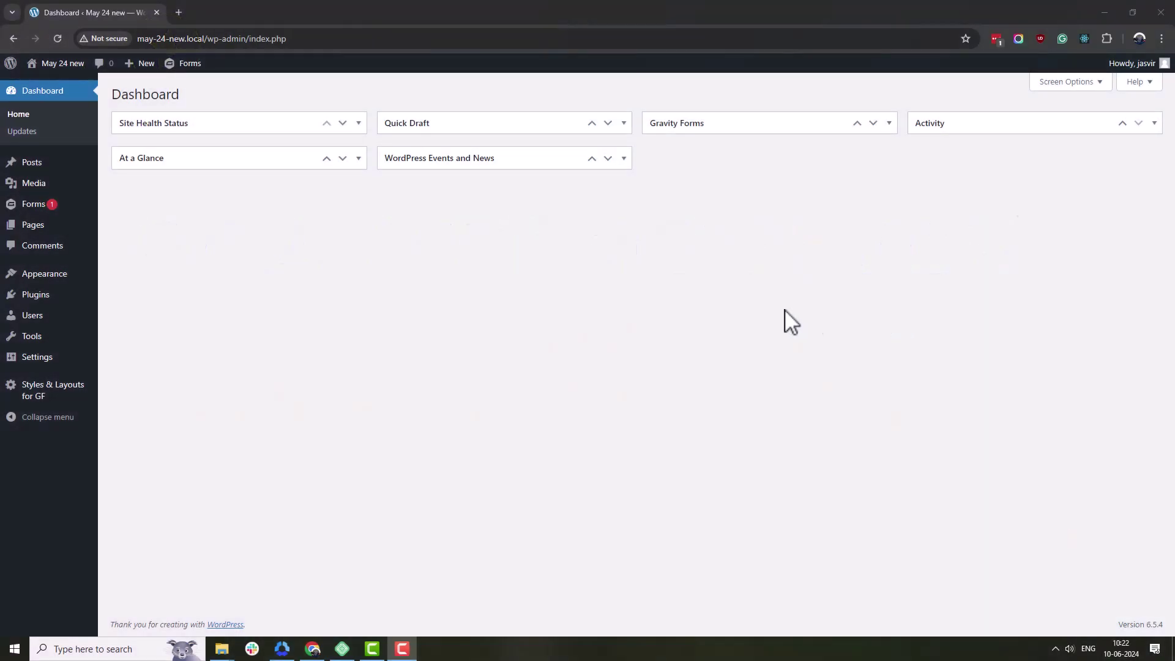
Load "testing form" in Booster for Gravity Forms and open its AI Improve Labels options
mouse_move(49, 209)
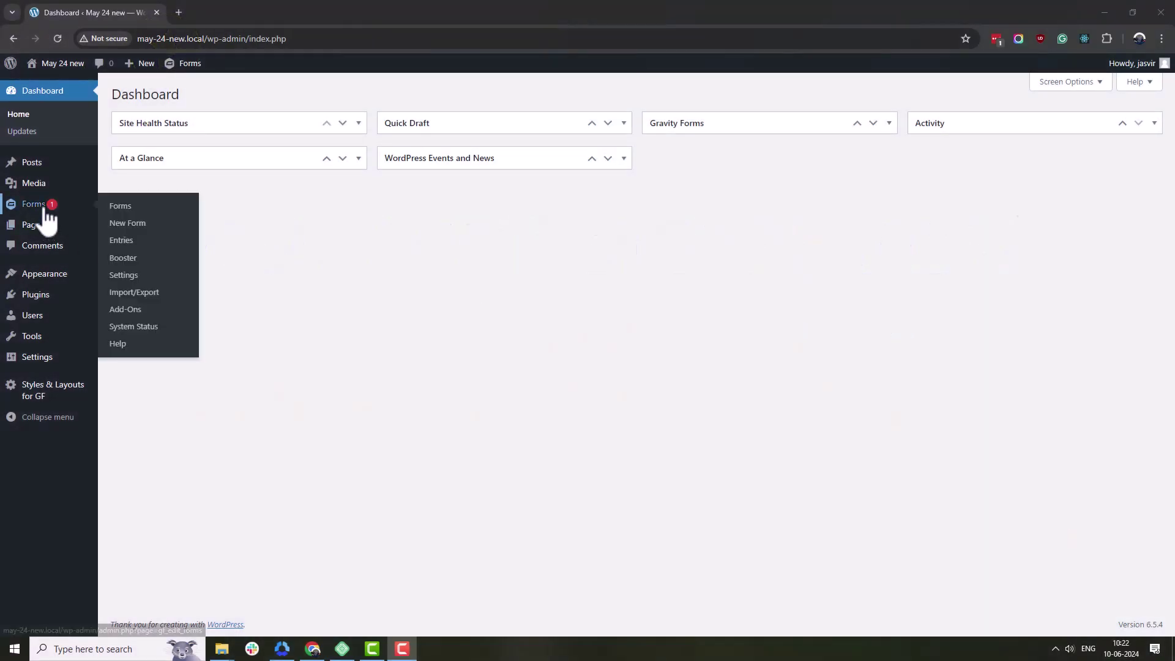
left_click(124, 262)
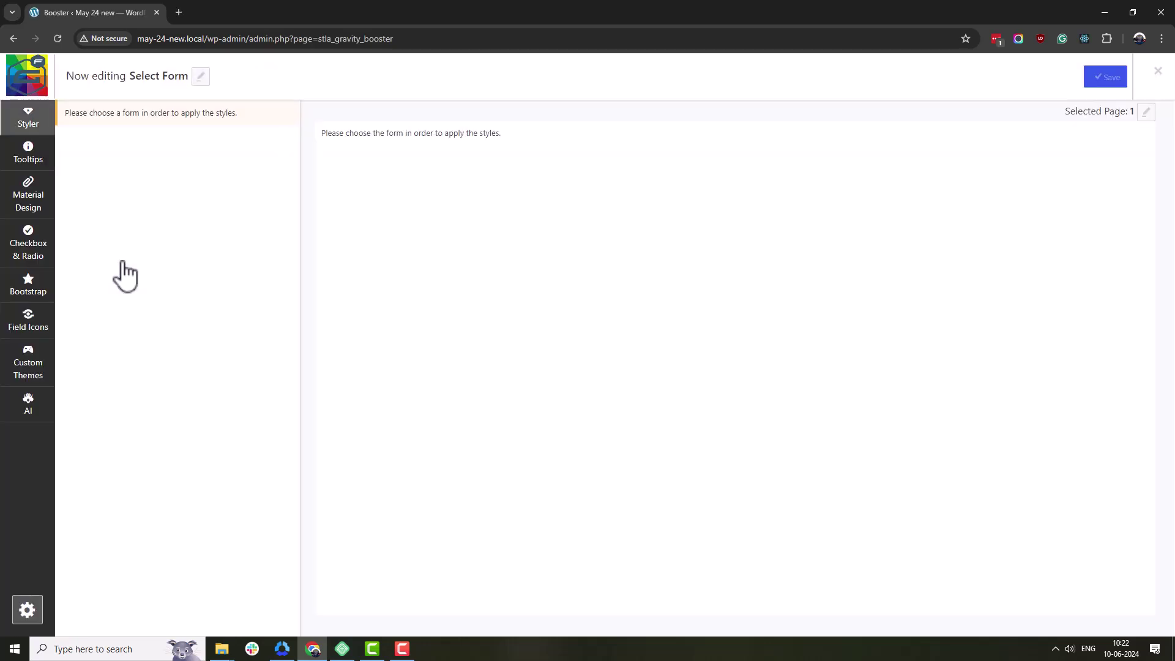
left_click(201, 76)
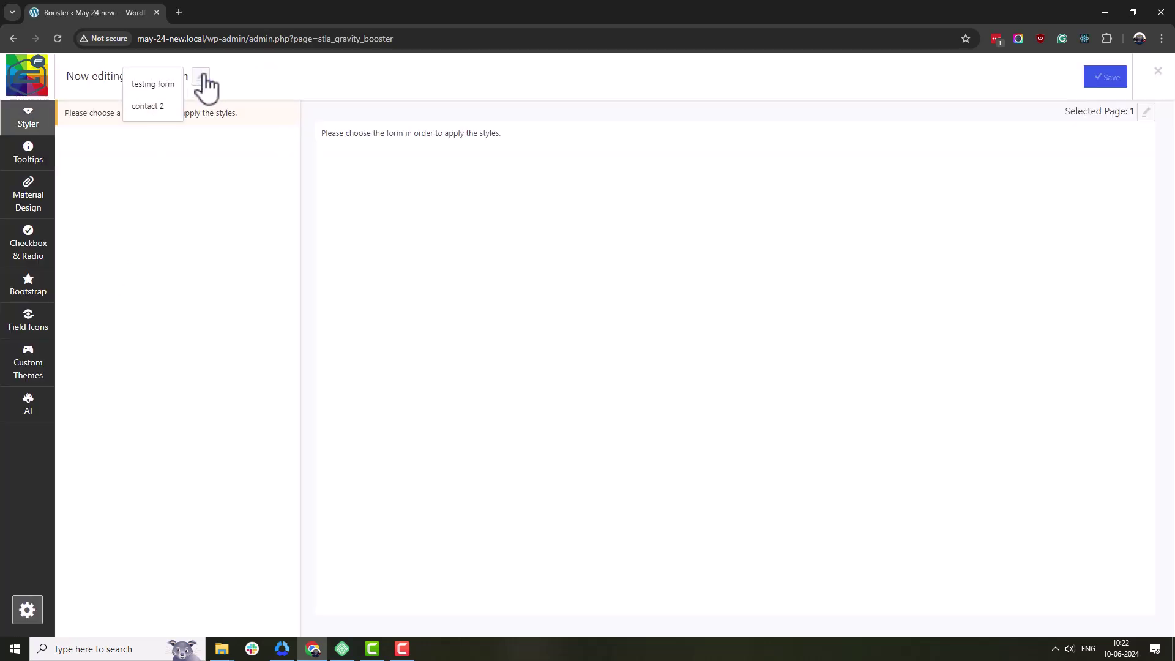
left_click(148, 85)
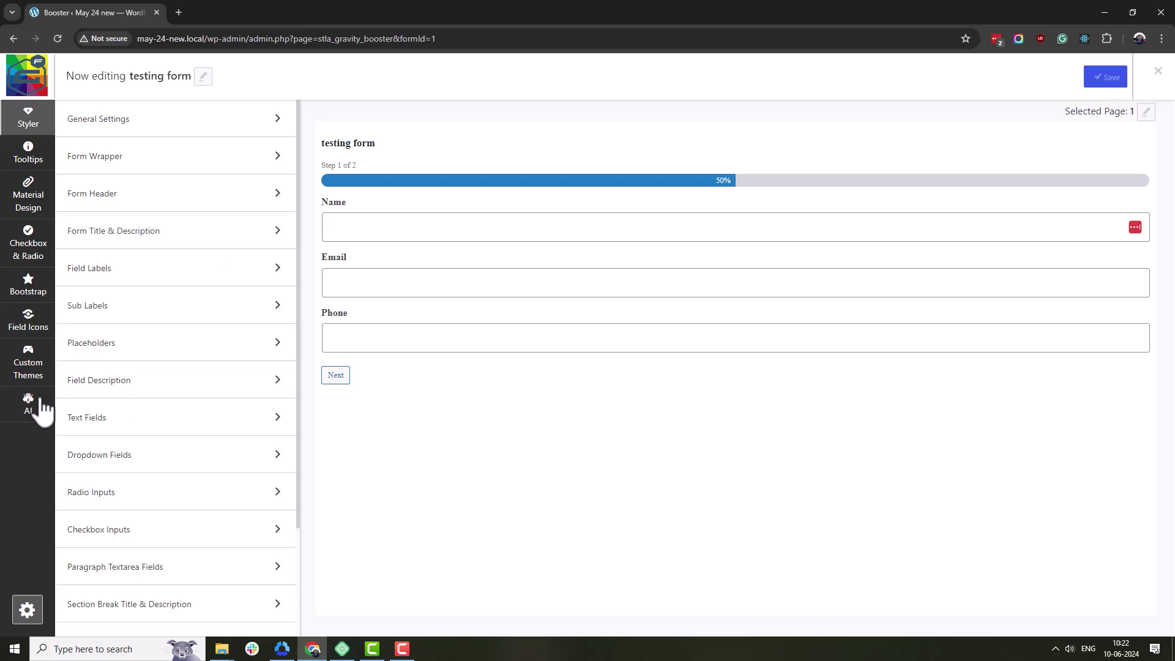
left_click(26, 419)
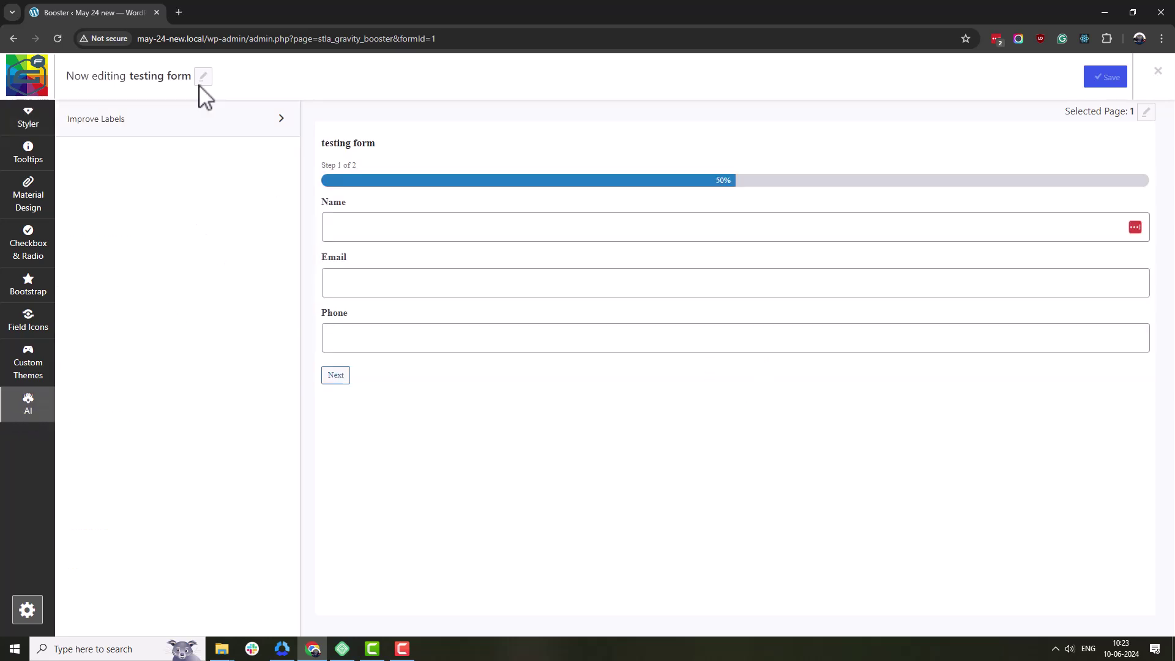
left_click(136, 126)
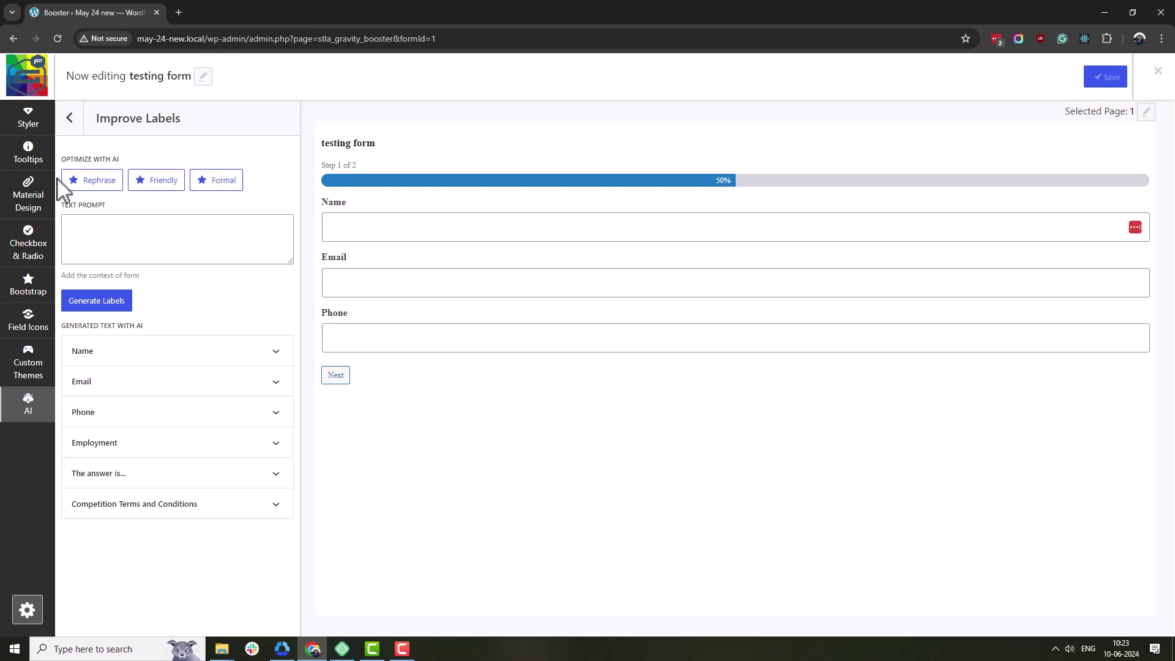
Try the Rephrase and Friendly prompt presets, and settle on the Formal preset for the text prompt
left_click(82, 182)
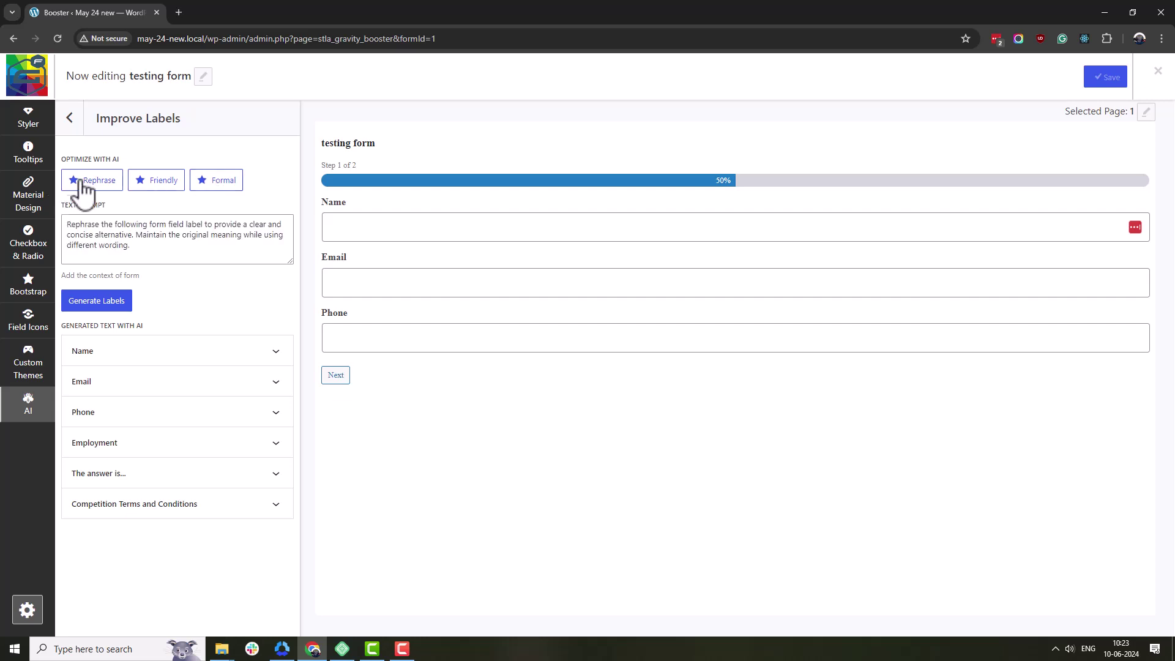
left_click(158, 184)
left_click(219, 184)
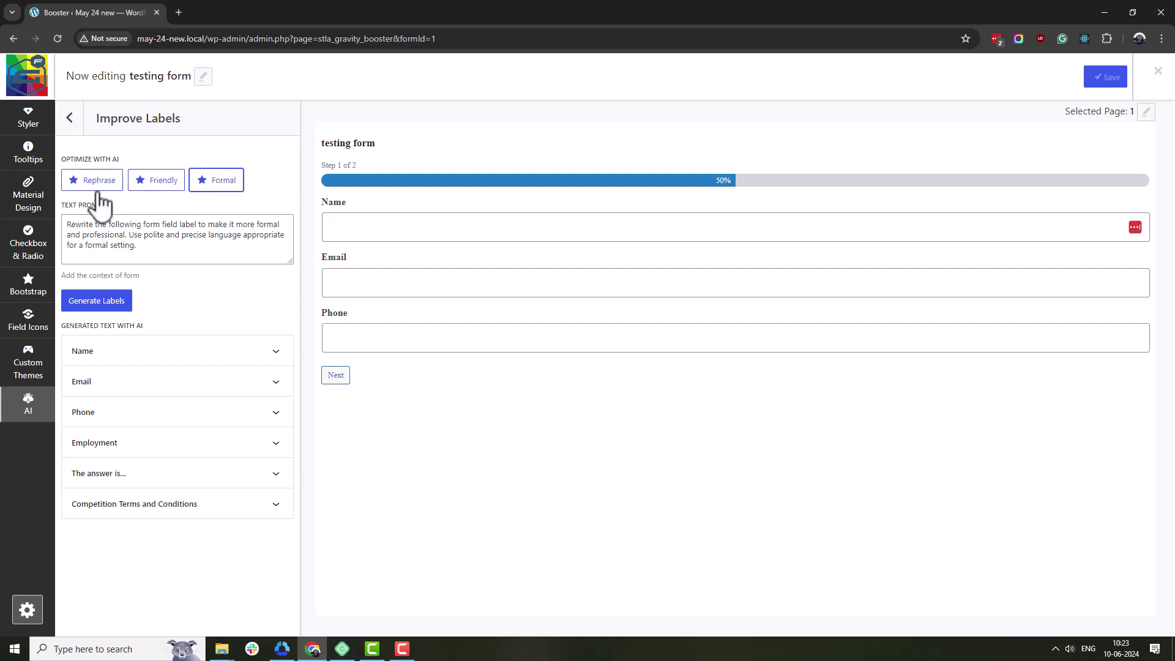
left_click(141, 245)
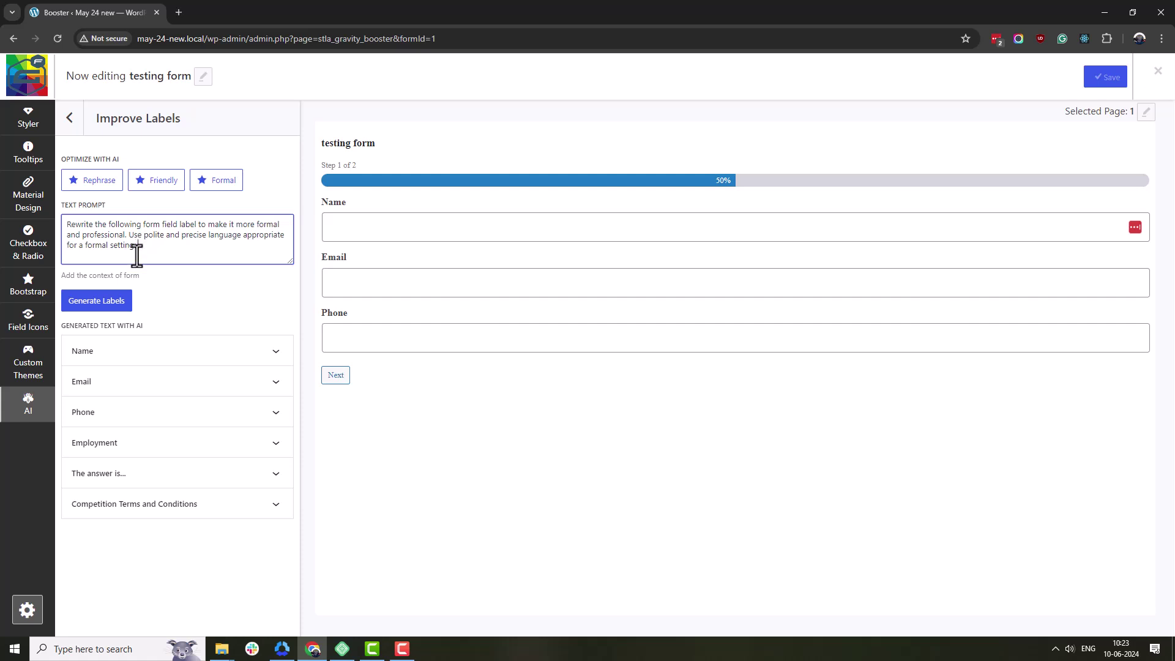
type("sdfds asdf dsf")
left_click_drag(136, 250, 200, 250)
key("BackSpace")
Generate AI labels for the form, try "Given Name and Surname" for the Name field and choose "Legal Name"
left_click(101, 303)
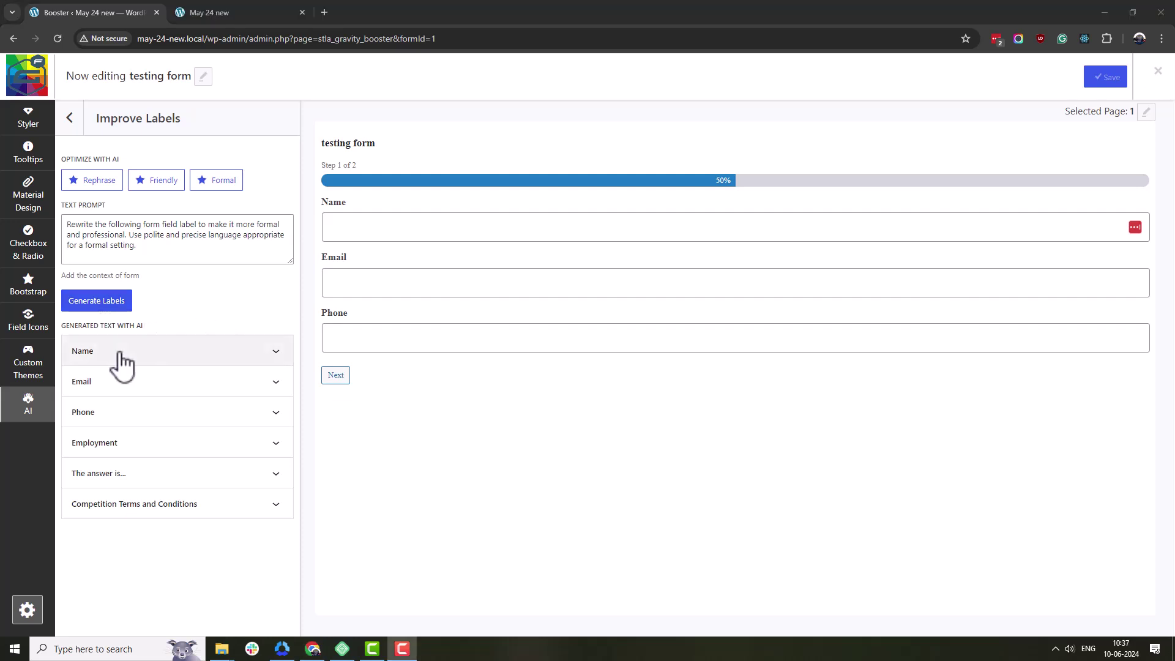
left_click(132, 361)
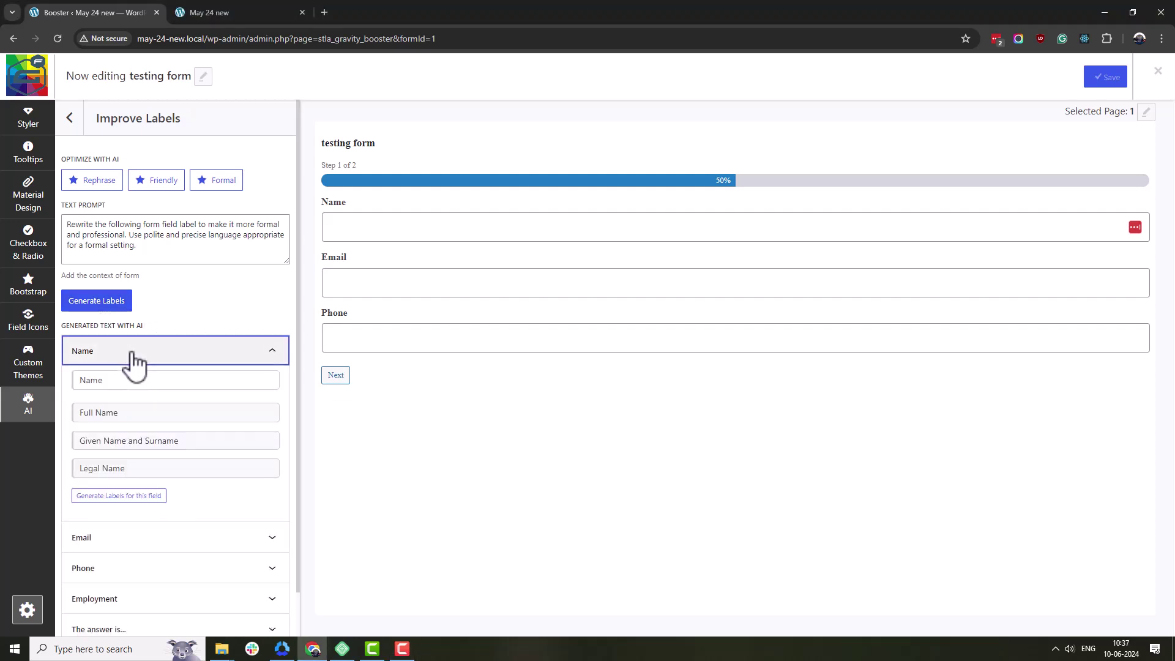
scroll(132, 361, "down", 1)
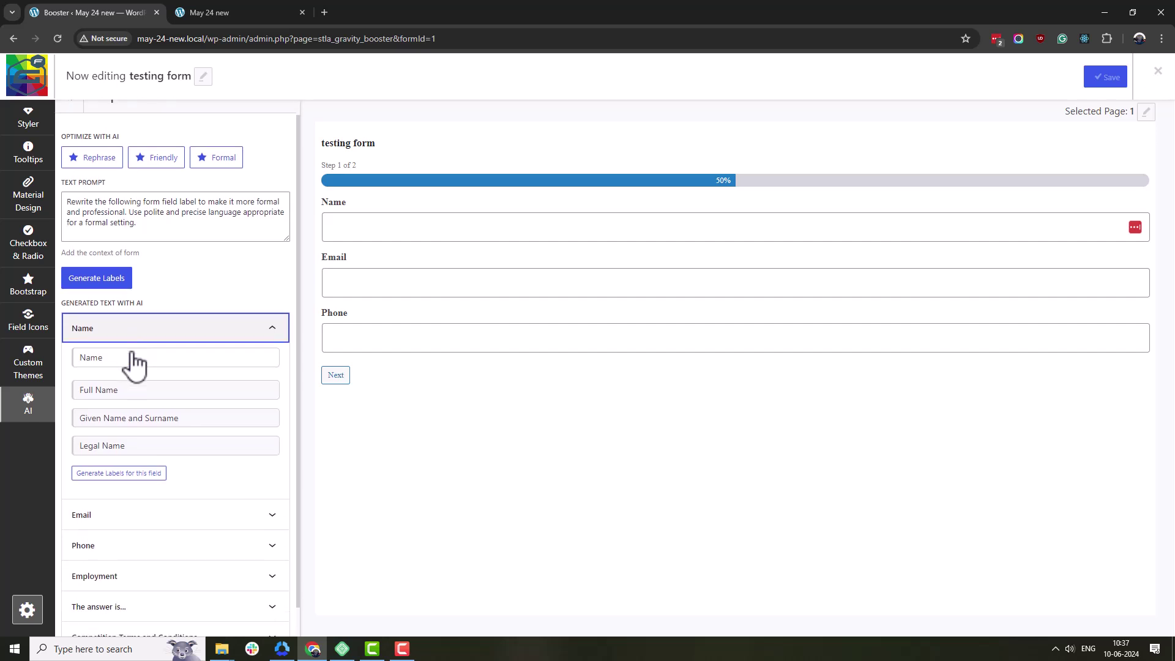
scroll(133, 361, "down", 1)
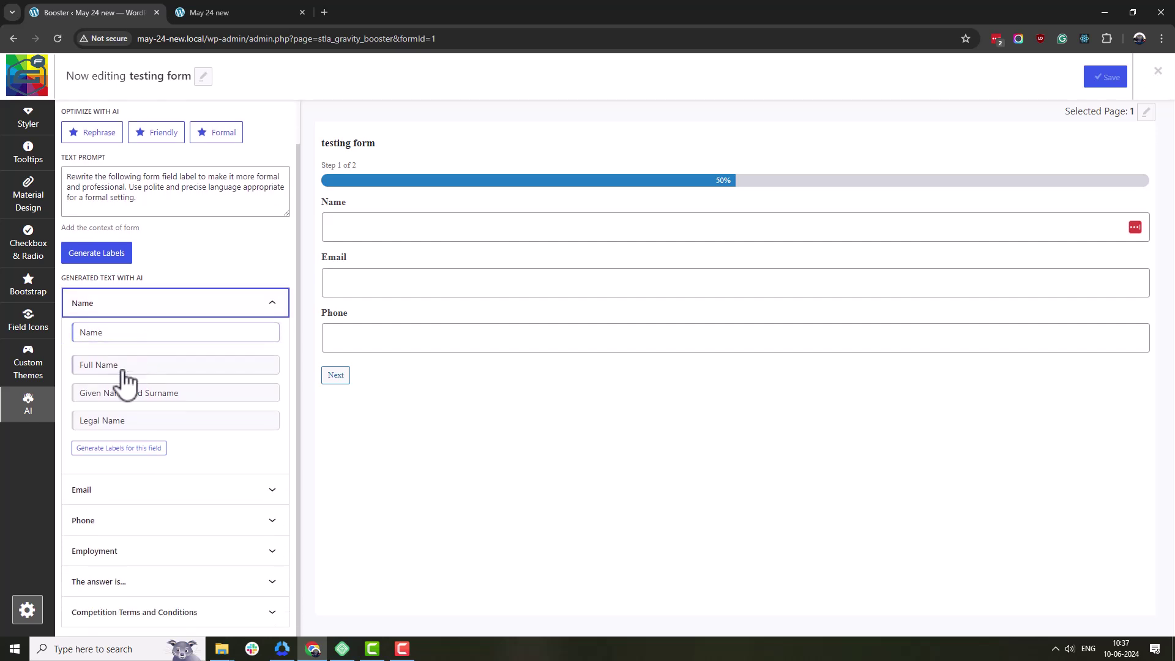
left_click(138, 395)
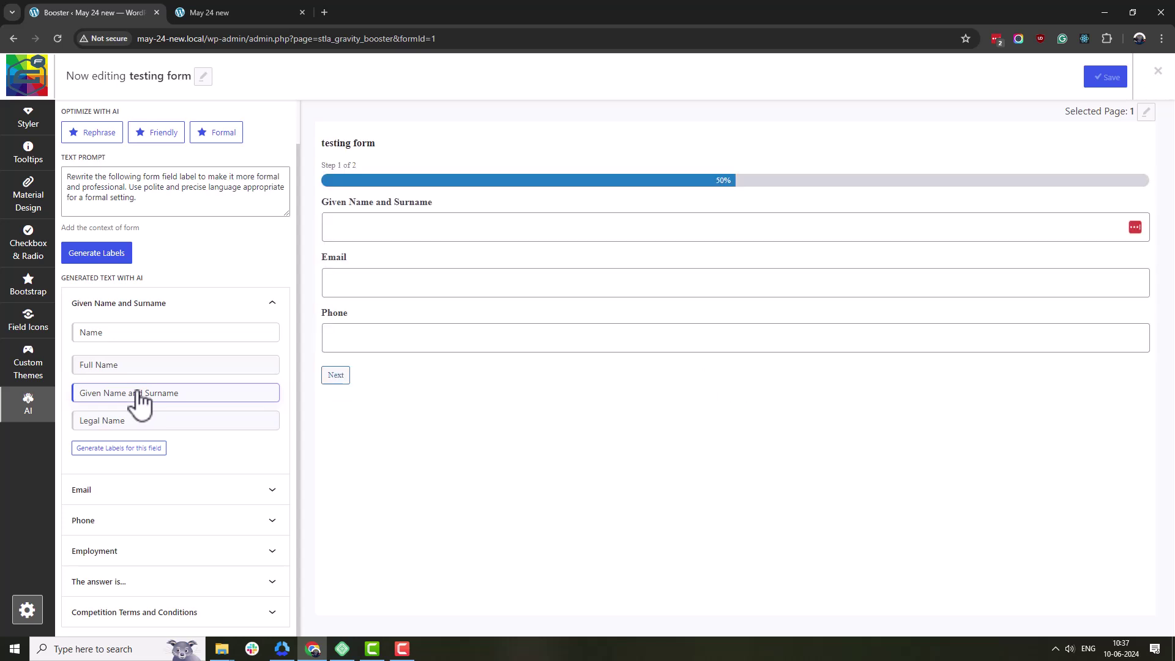
left_click(196, 421)
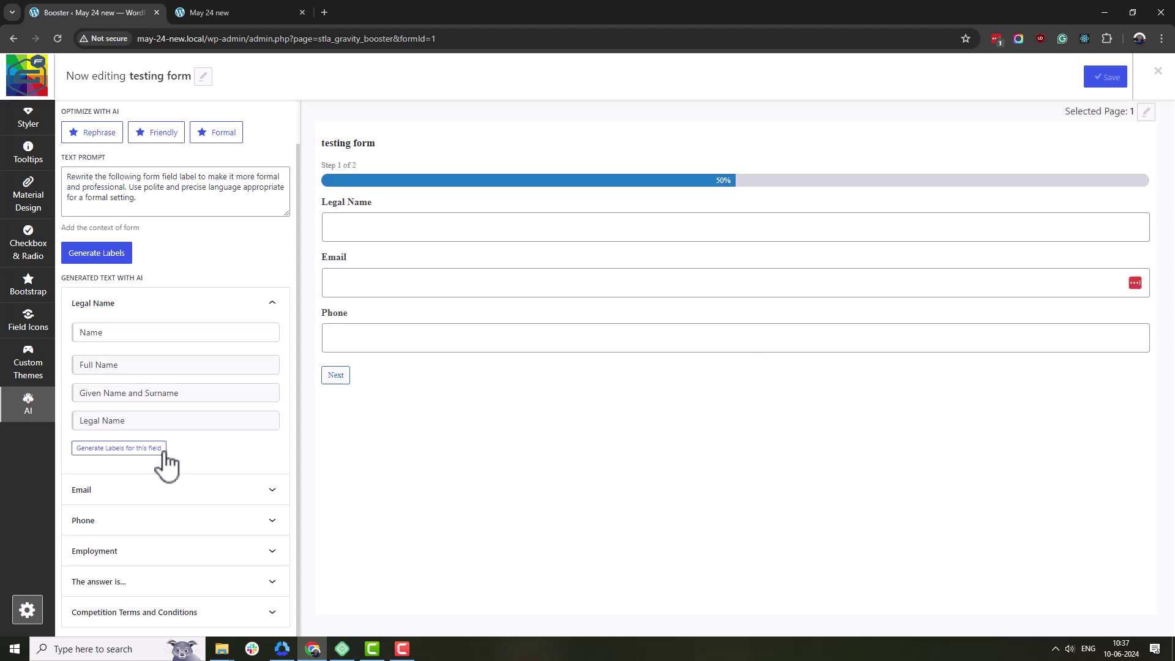
Generate new label suggestions for the Legal Name field only and apply "Registered Name"
left_click(113, 450)
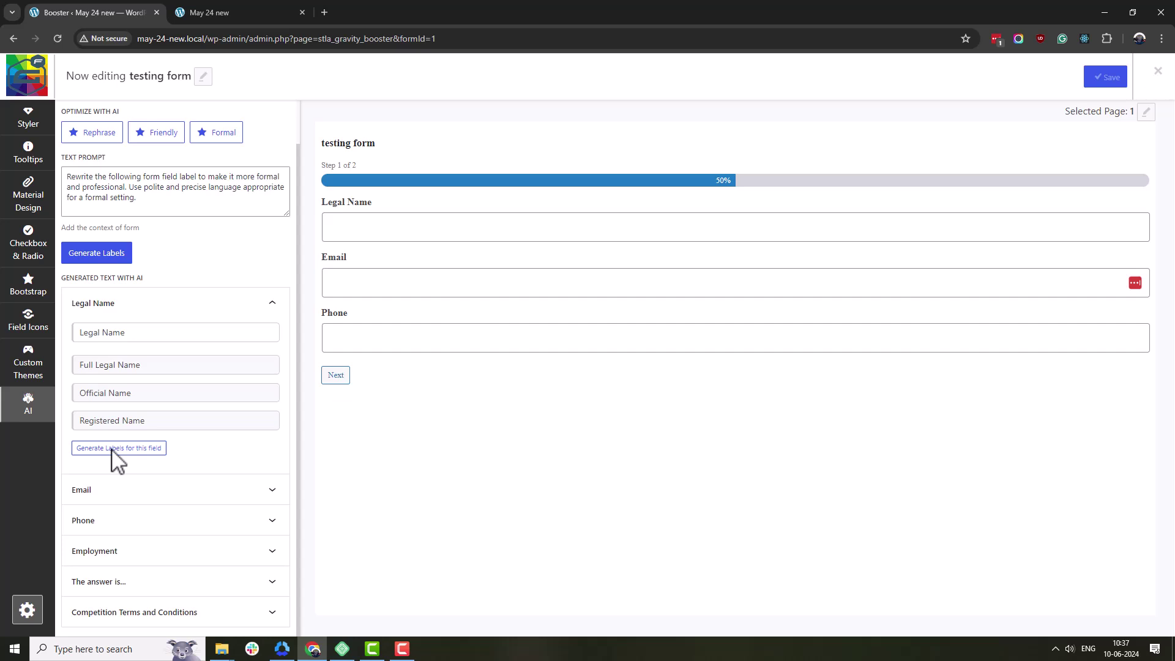
left_click(113, 421)
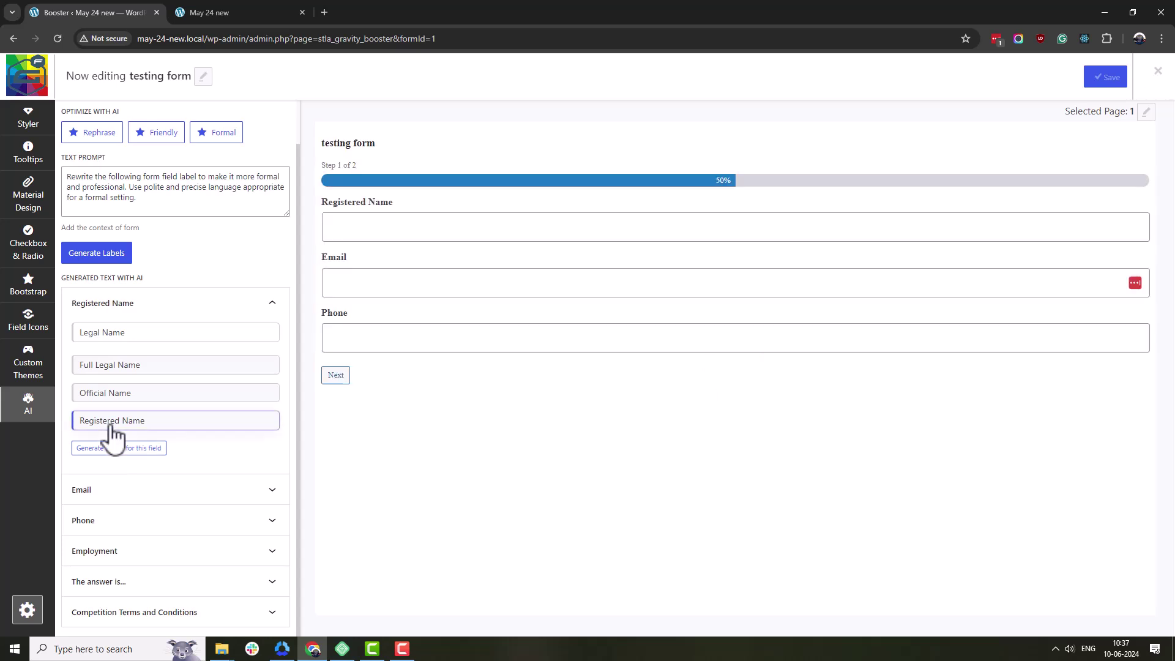
left_click(120, 306)
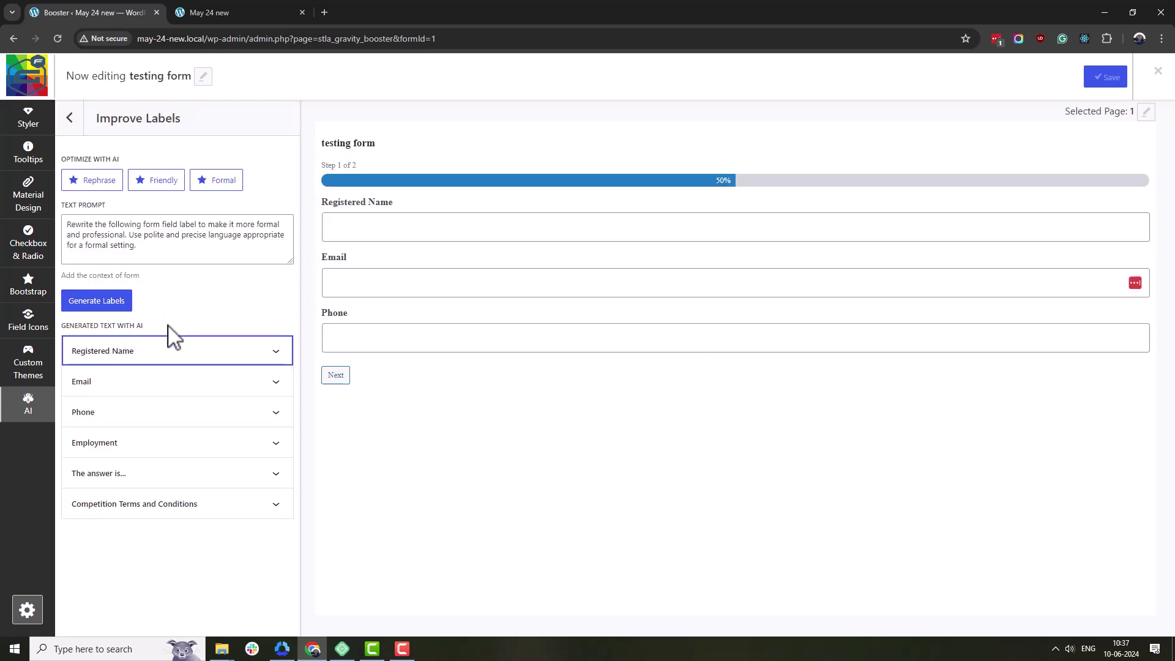
Generate new AI label suggestions for the Phone field only and apply "Primary Phone Number"
left_click(359, 277)
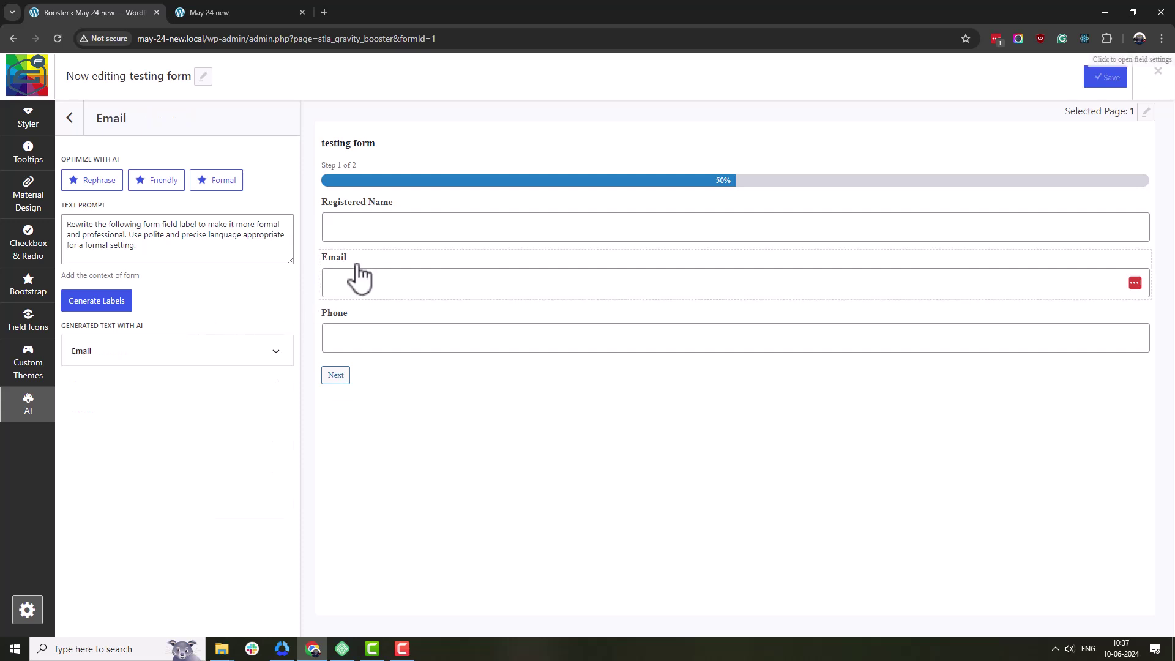
left_click(358, 331)
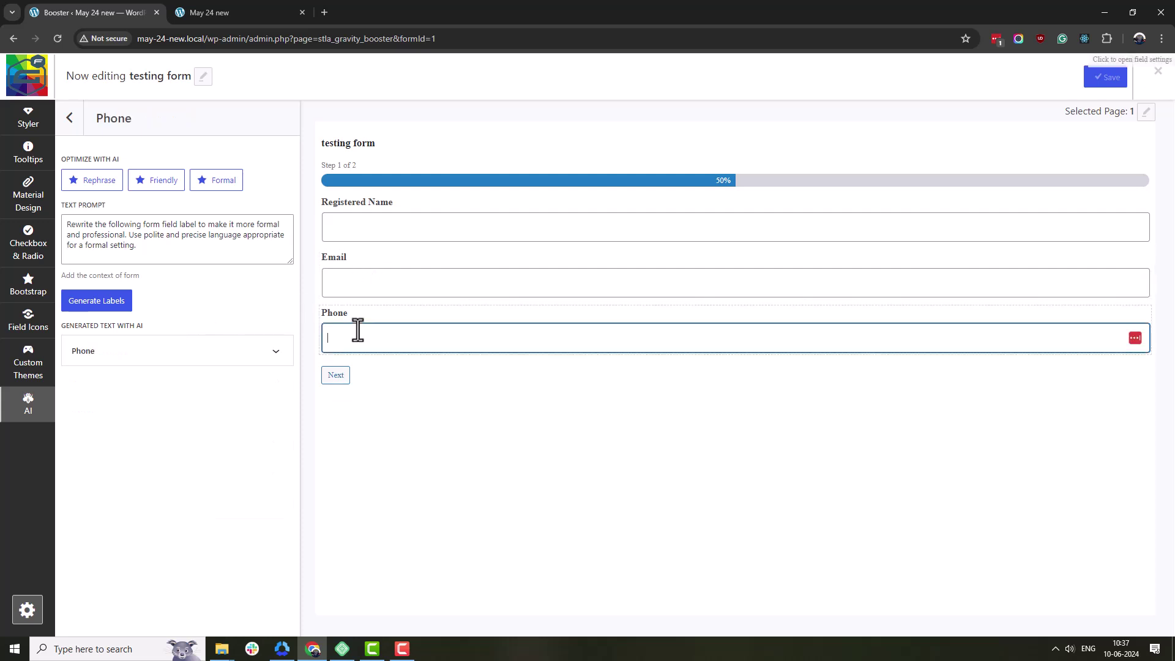
left_click(166, 359)
left_click(129, 497)
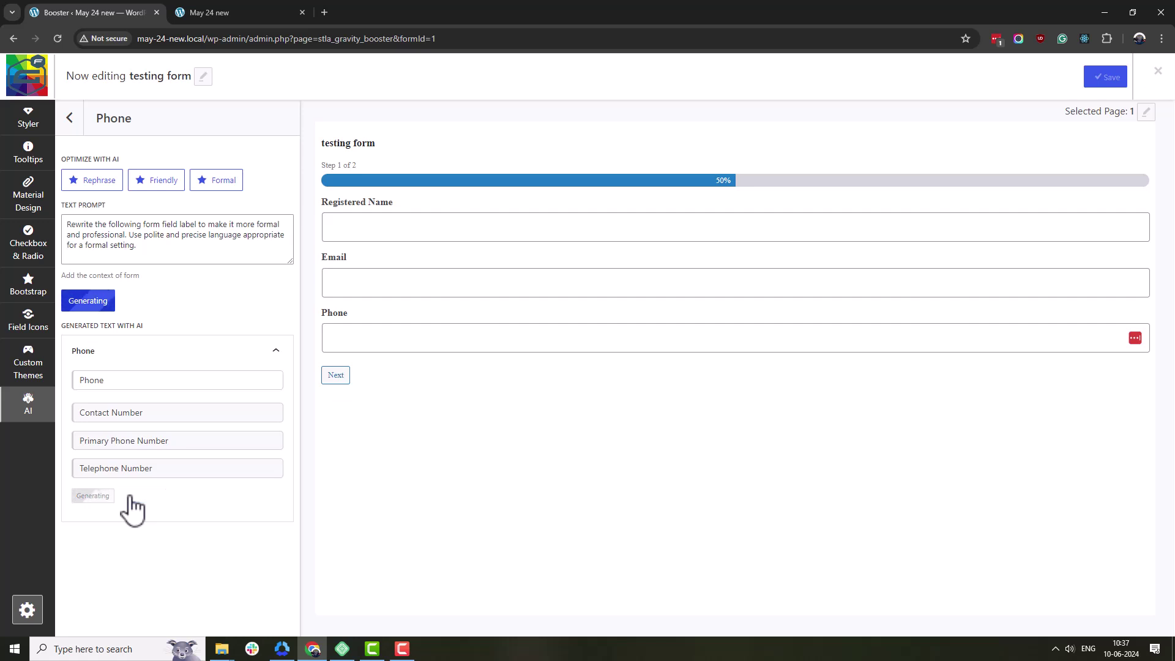
left_click(134, 473)
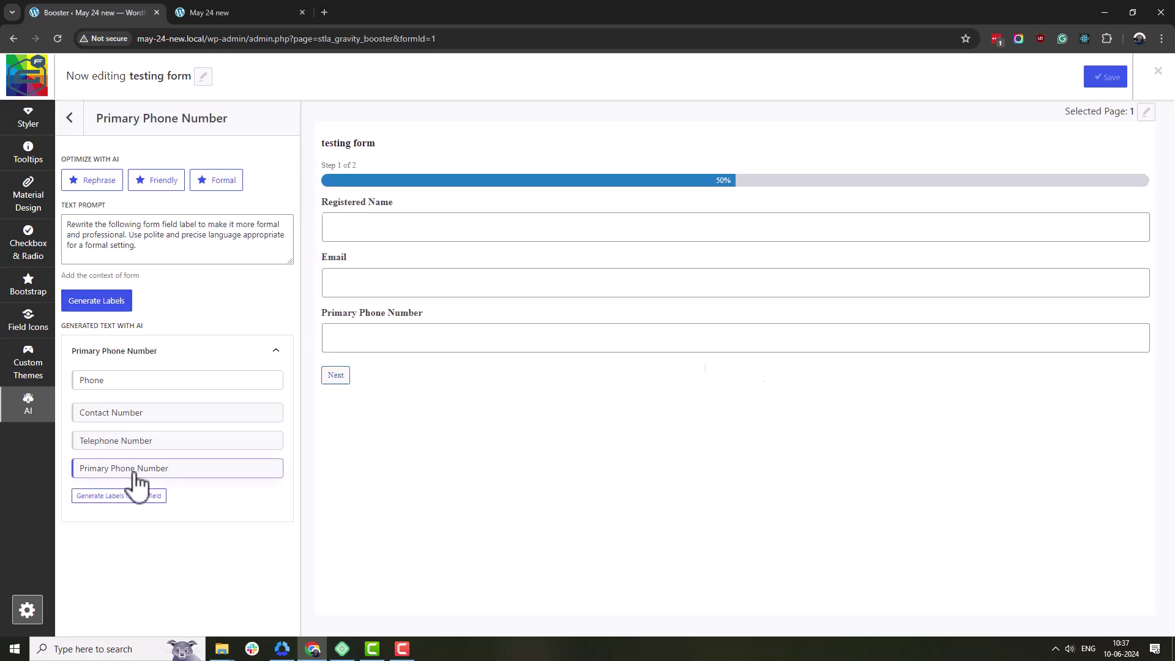
left_click(145, 368)
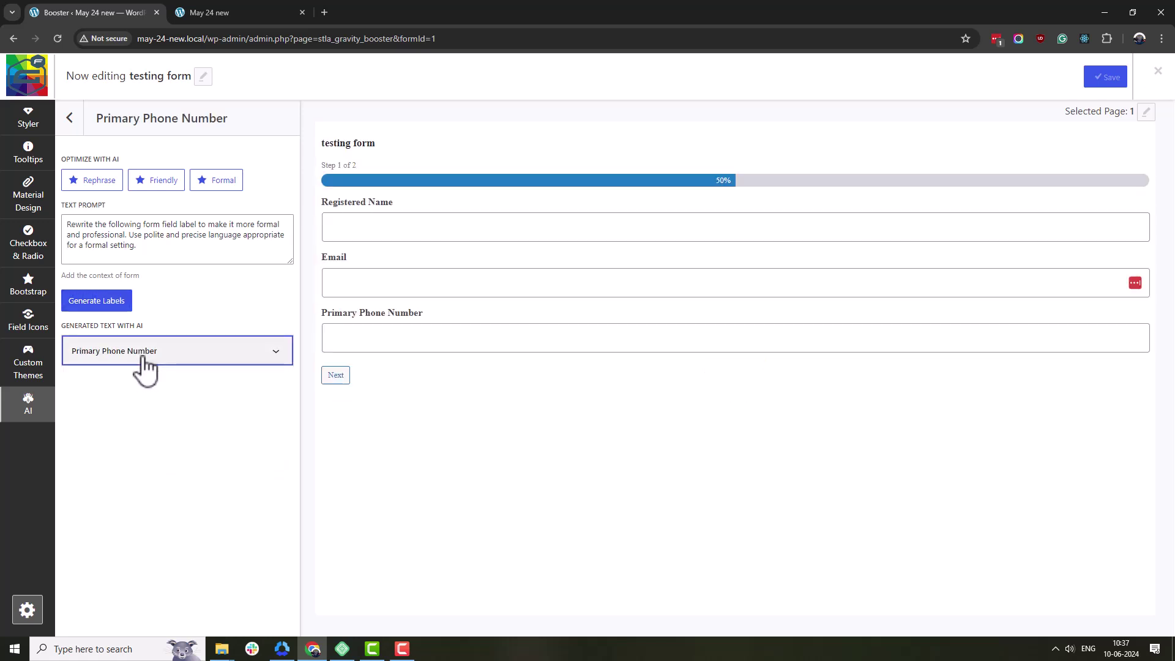
Return to the Improve Labels overview of all fields and save the changes to the testing form
left_click(70, 117)
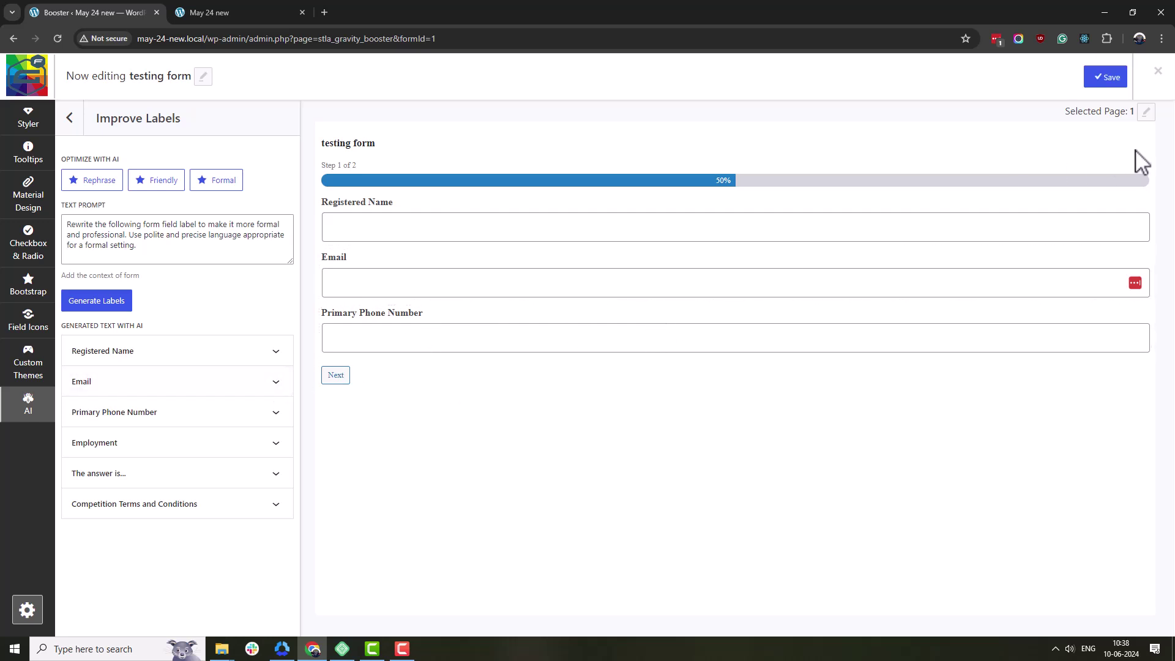
left_click(1114, 87)
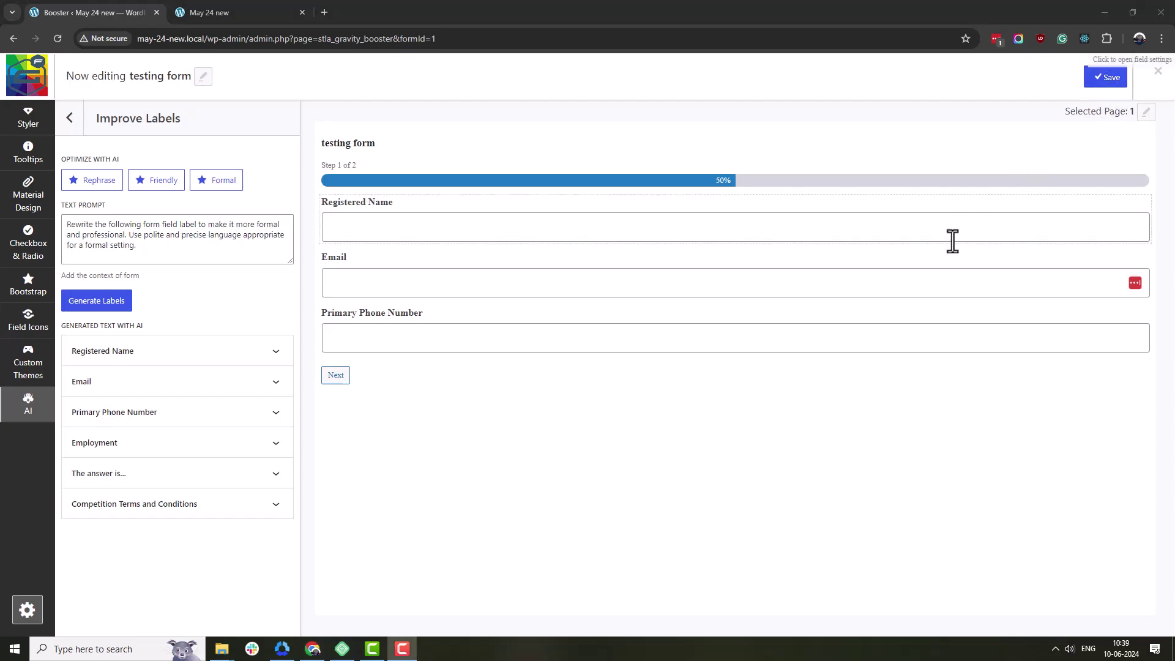
left_click(653, 434)
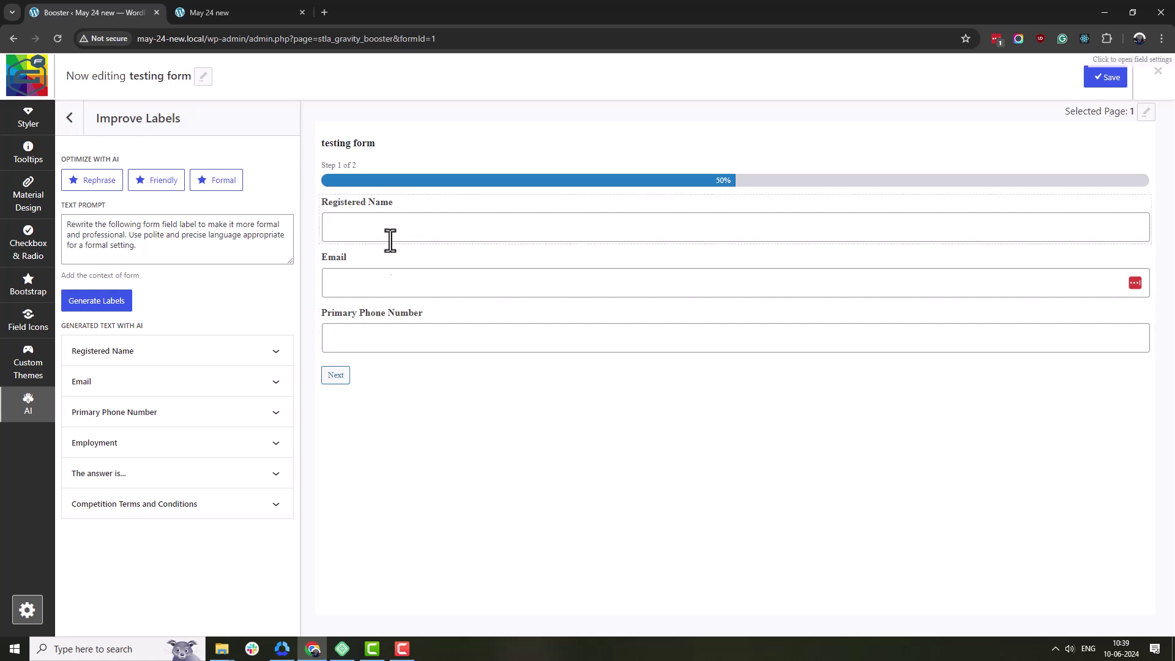